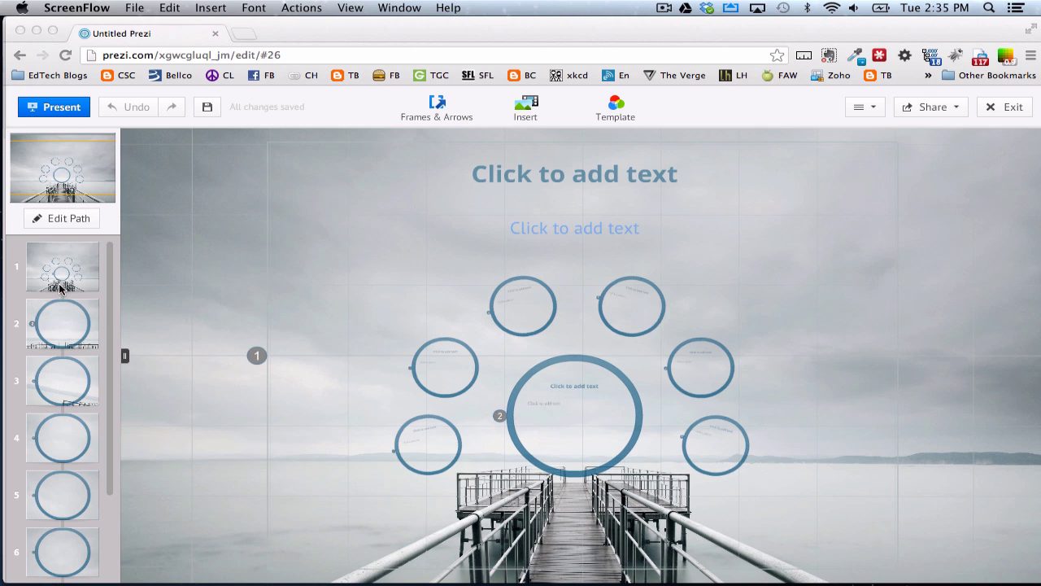
Step: Preview path steps 2 through 6 from the sidebar thumbnails, then return to the step 1 overview
left_click(61, 323)
left_click(61, 324)
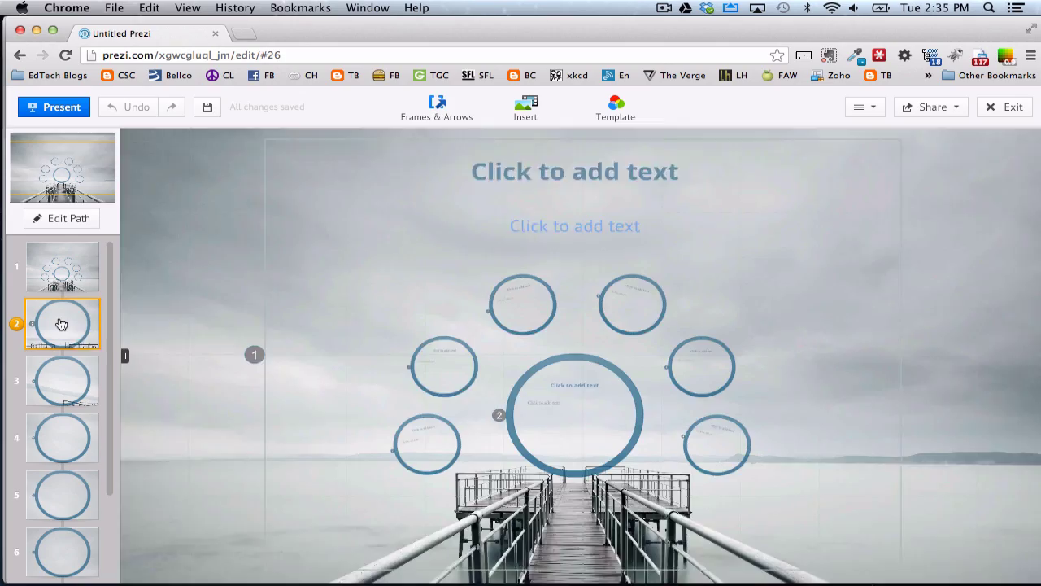
left_click(62, 392)
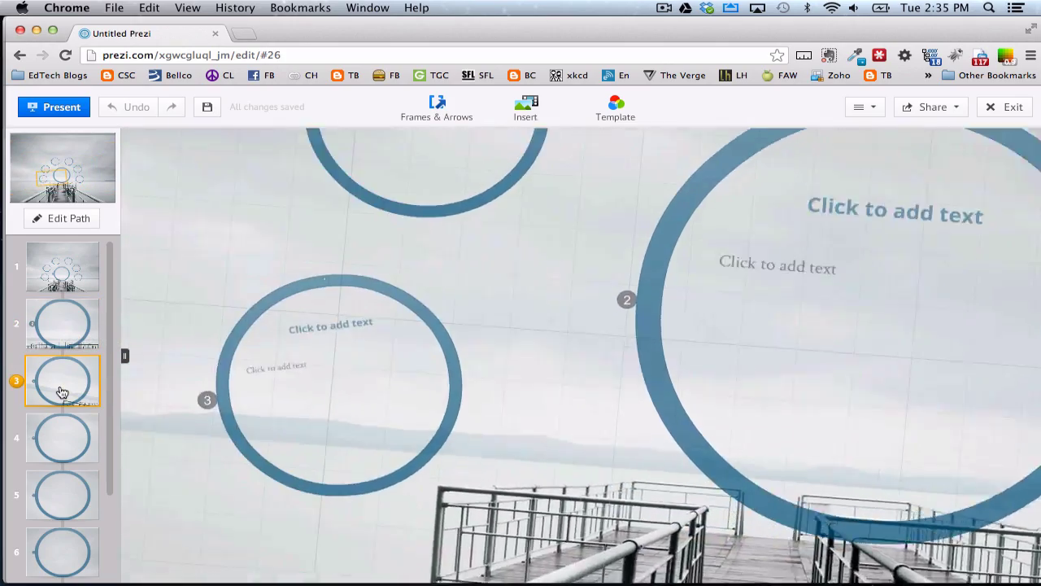
left_click(69, 452)
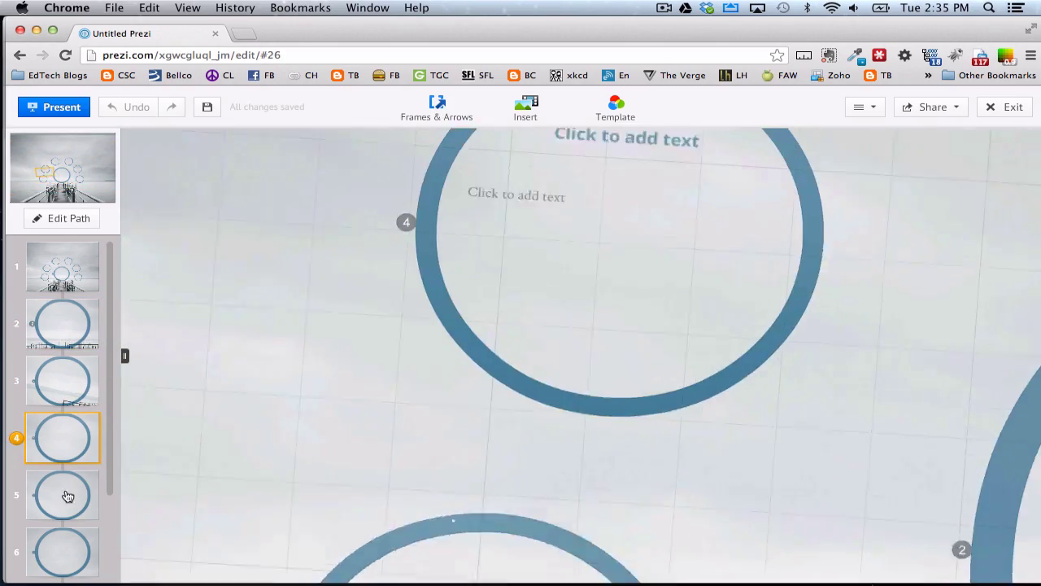
left_click(67, 511)
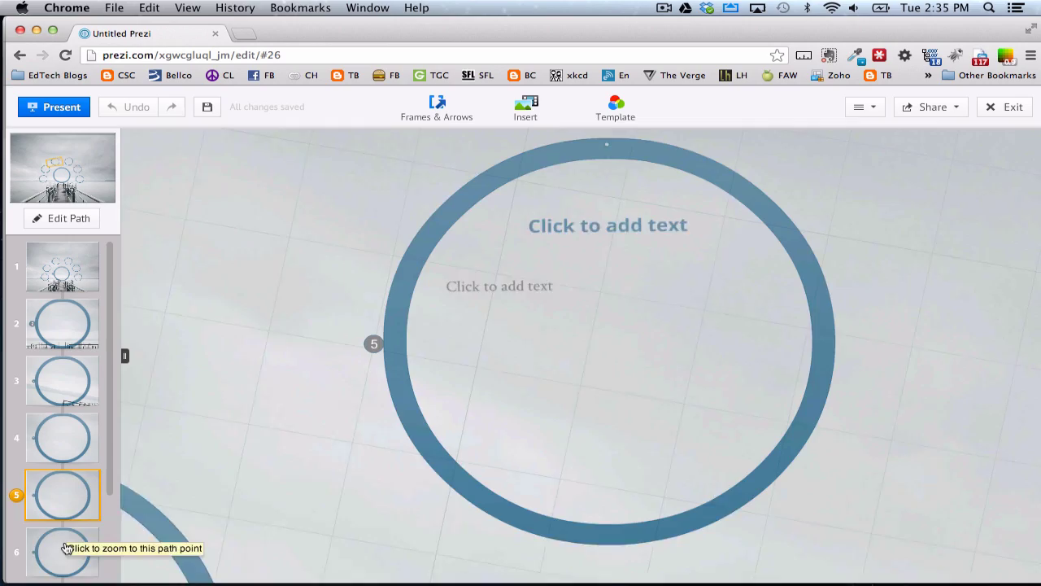
left_click(68, 543)
left_click(69, 282)
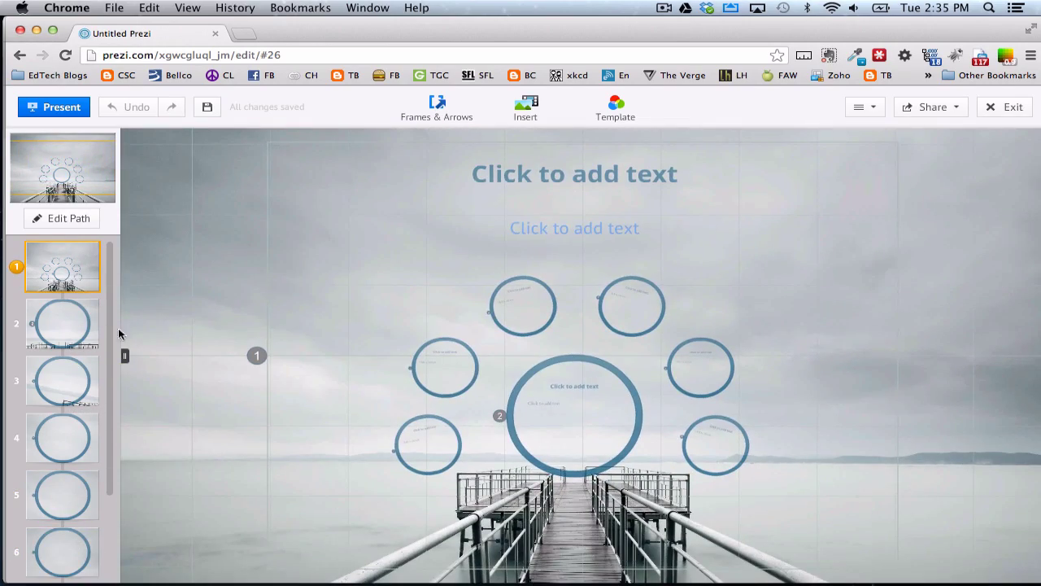
left_click(68, 326)
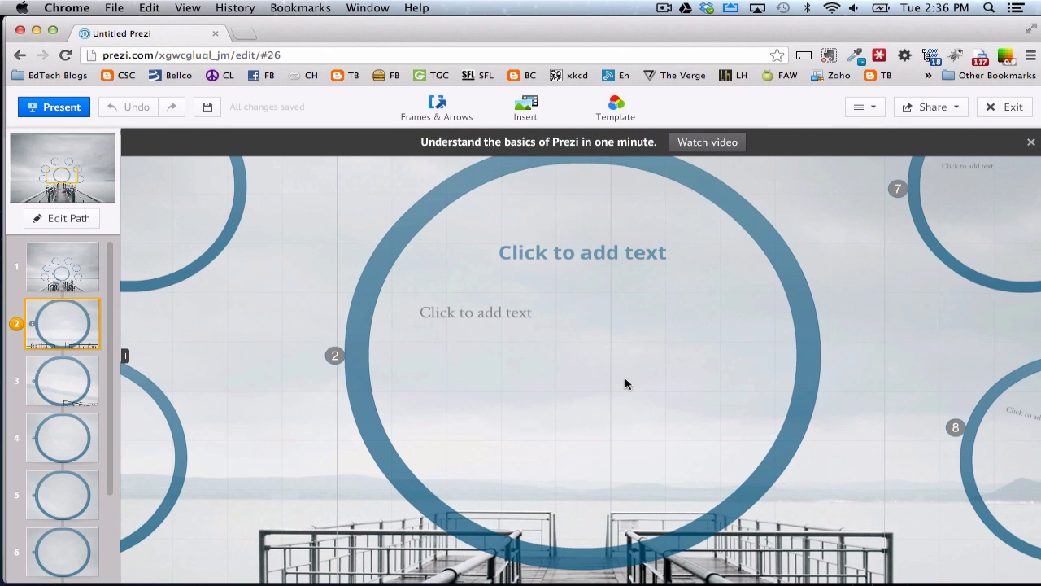
Step: Launch QuickTime Player from Launchpad in the Dock
mouse_move(625, 582)
mouse_move(275, 576)
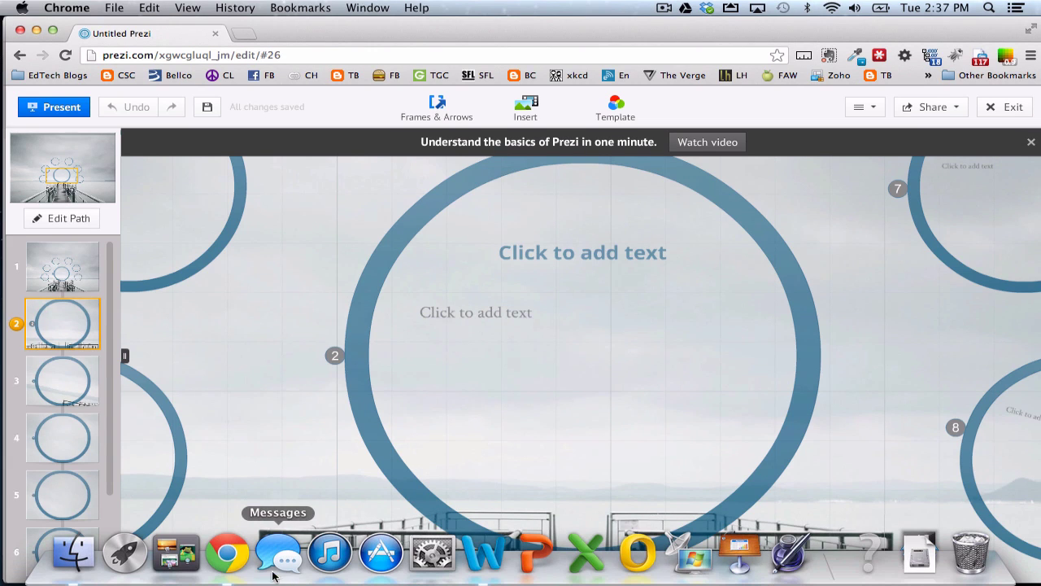
left_click(129, 553)
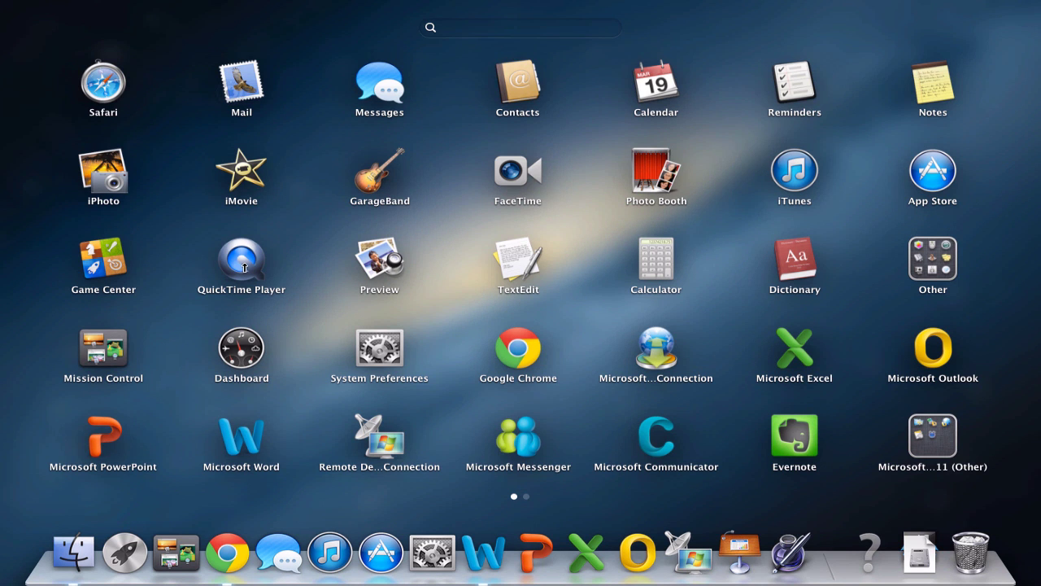
left_click(244, 266)
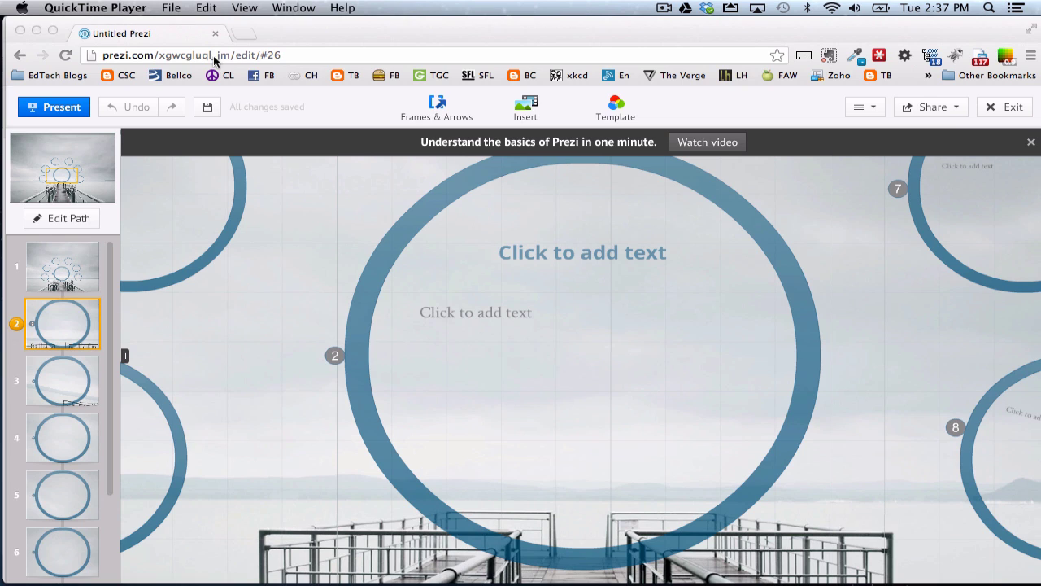
Step: Start a new QuickTime audio recording and move the recorder window aside
left_click(177, 8)
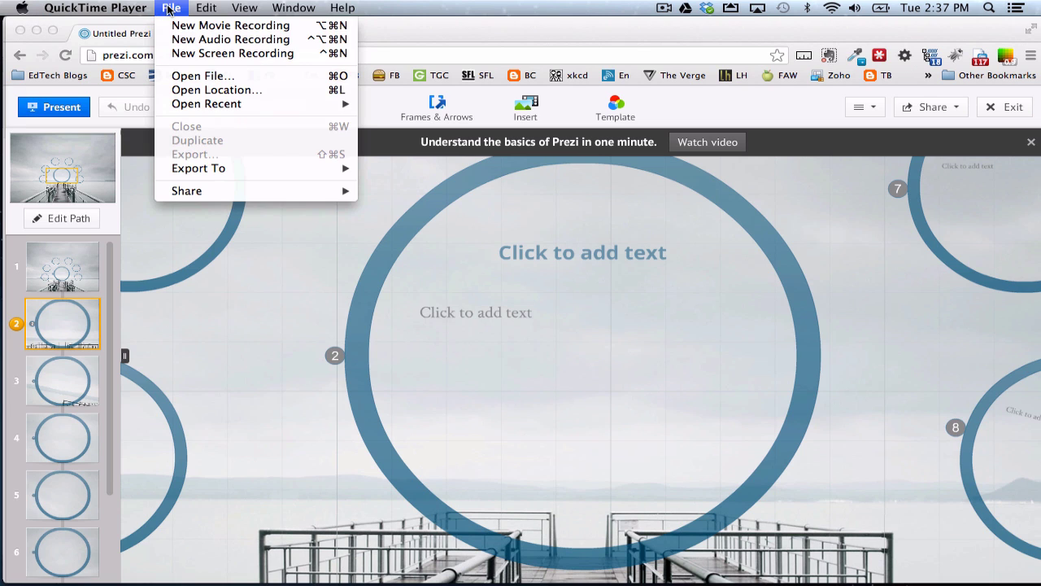
left_click(191, 39)
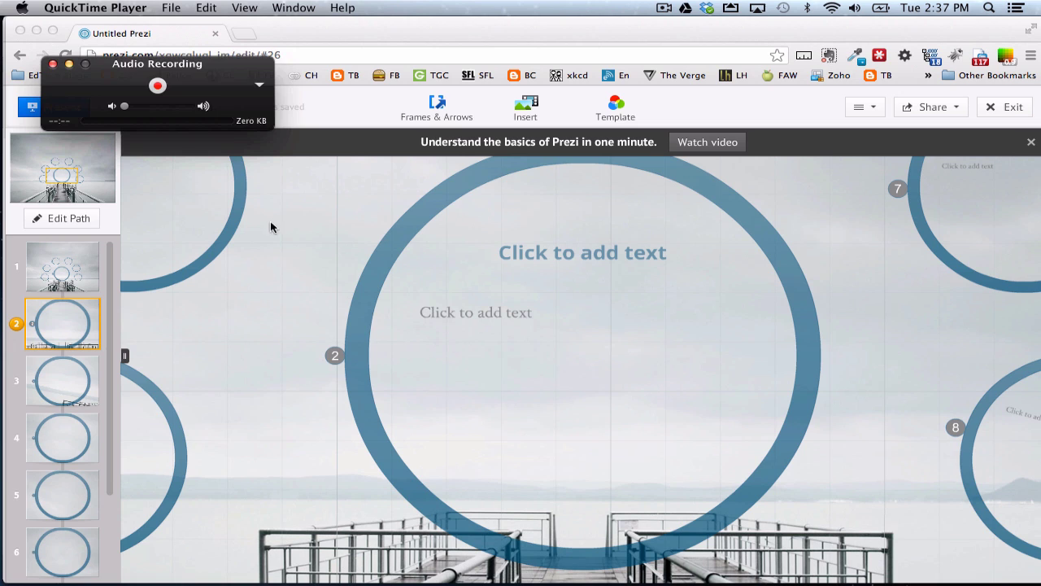
left_click_drag(206, 65, 394, 139)
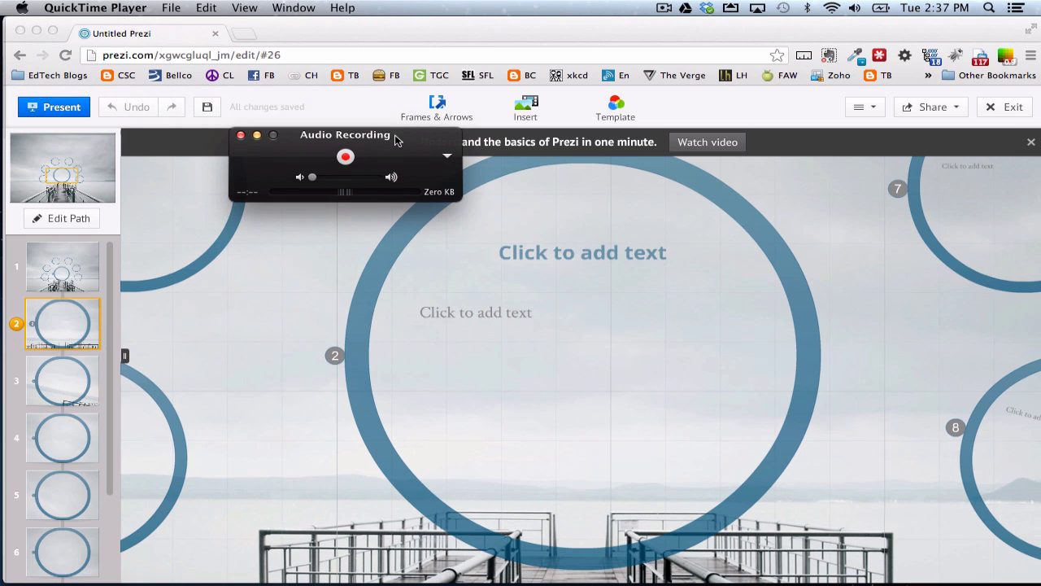
Step: Record an 11-second voice-over clip and move its player window up
left_click(346, 157)
left_click(346, 157)
left_click_drag(356, 140, 334, 61)
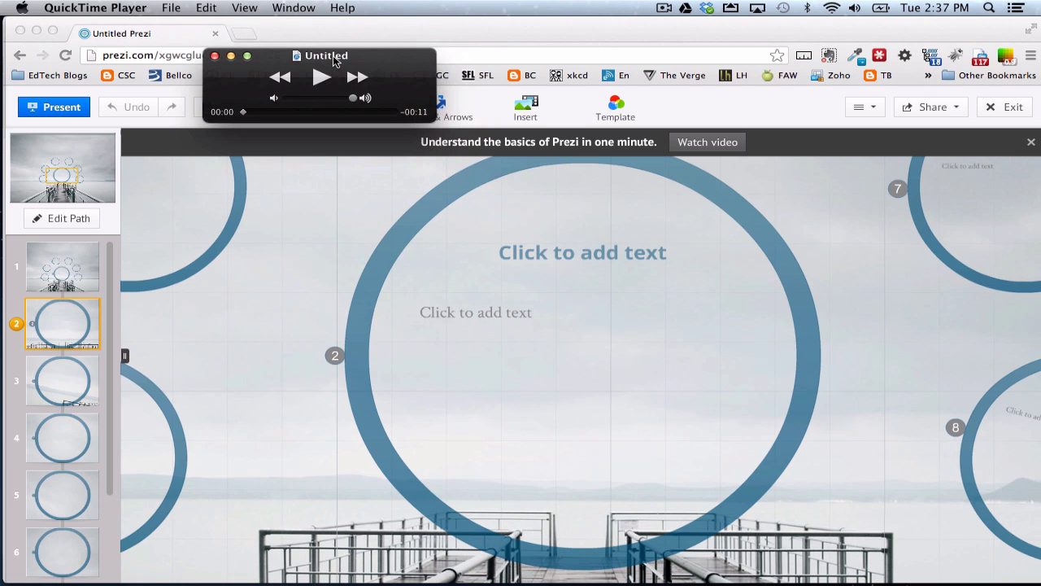
Step: Export the recording as Audio Only, named testaudio2, into the Ed Tech folder
left_click(172, 8)
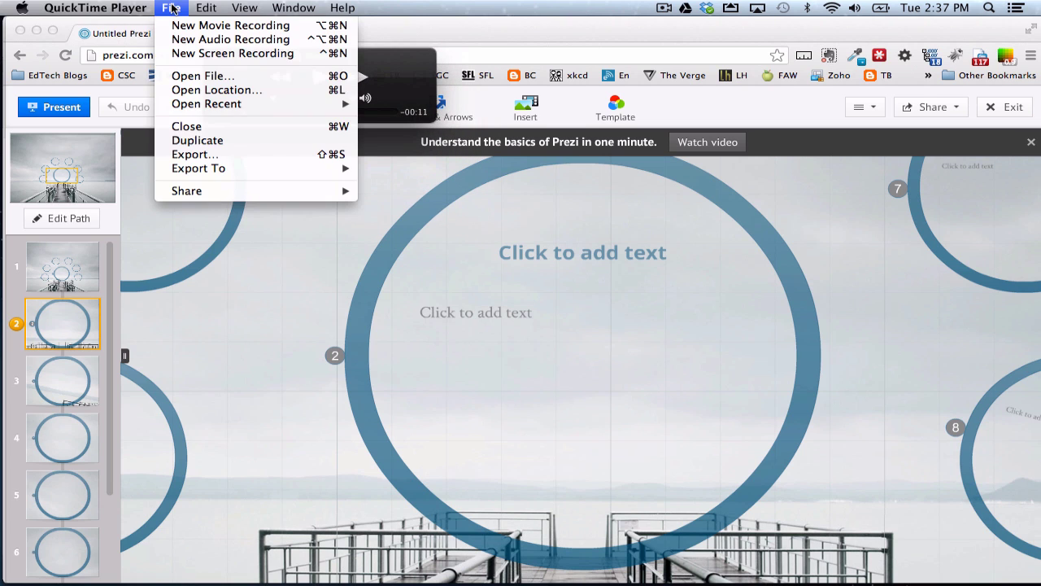
left_click(202, 155)
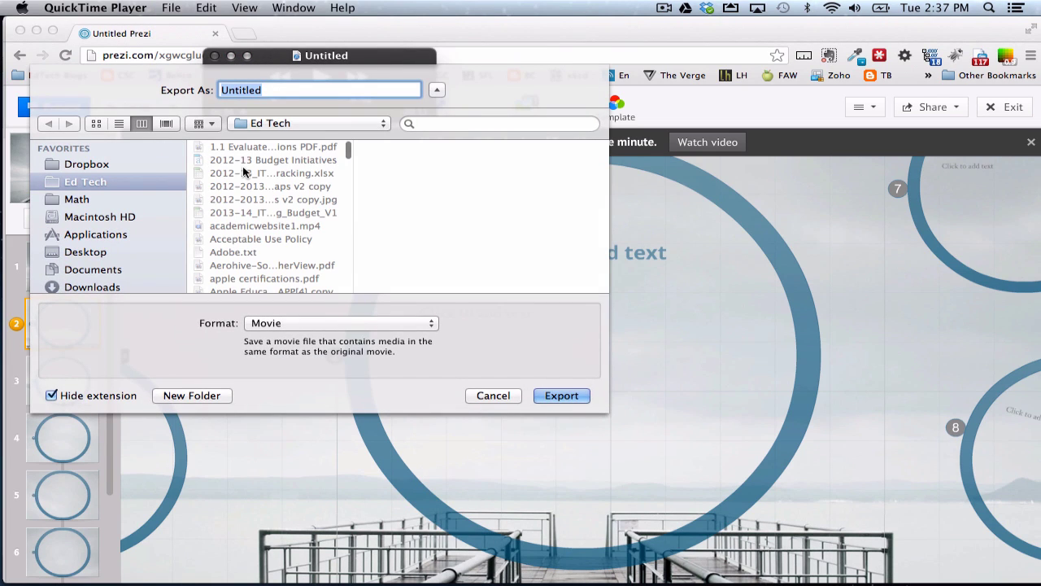
type("testaudio2")
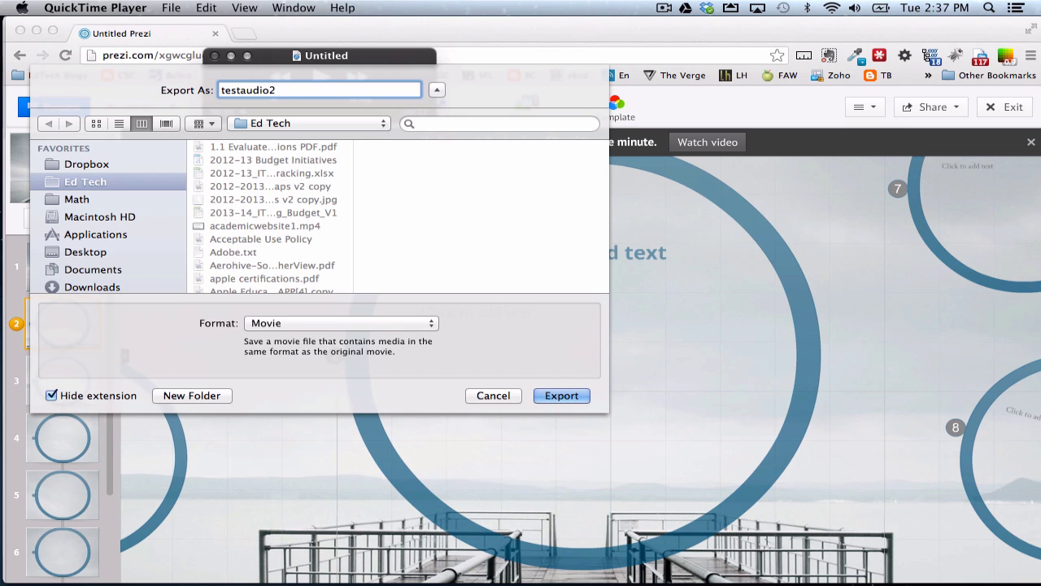
left_click(298, 324)
left_click(295, 346)
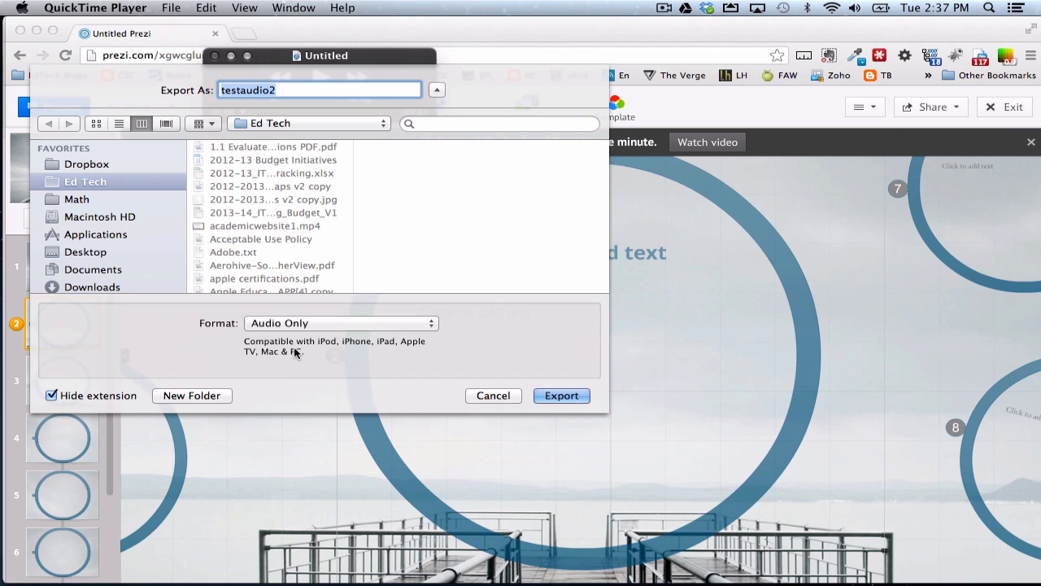
left_click(563, 395)
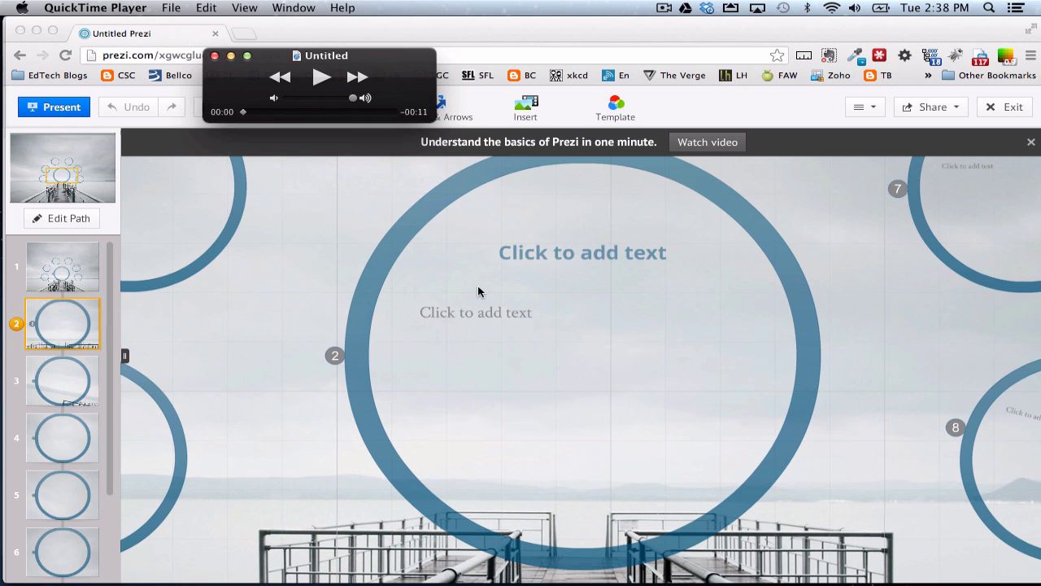
Step: Return to the Prezi editor with path step 2 selected
left_click_drag(393, 50, 363, 16)
left_click(506, 22)
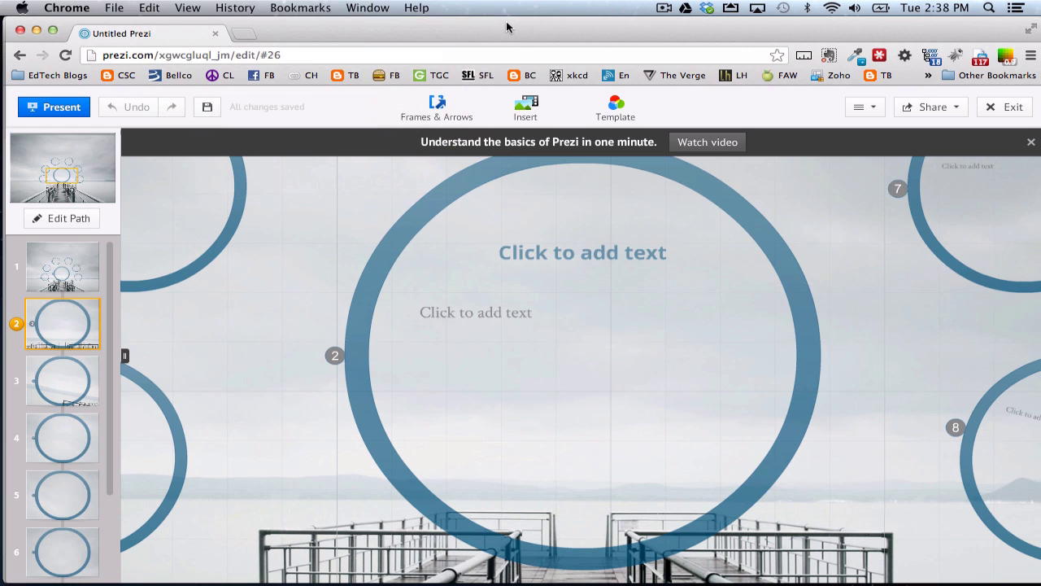
left_click(57, 332)
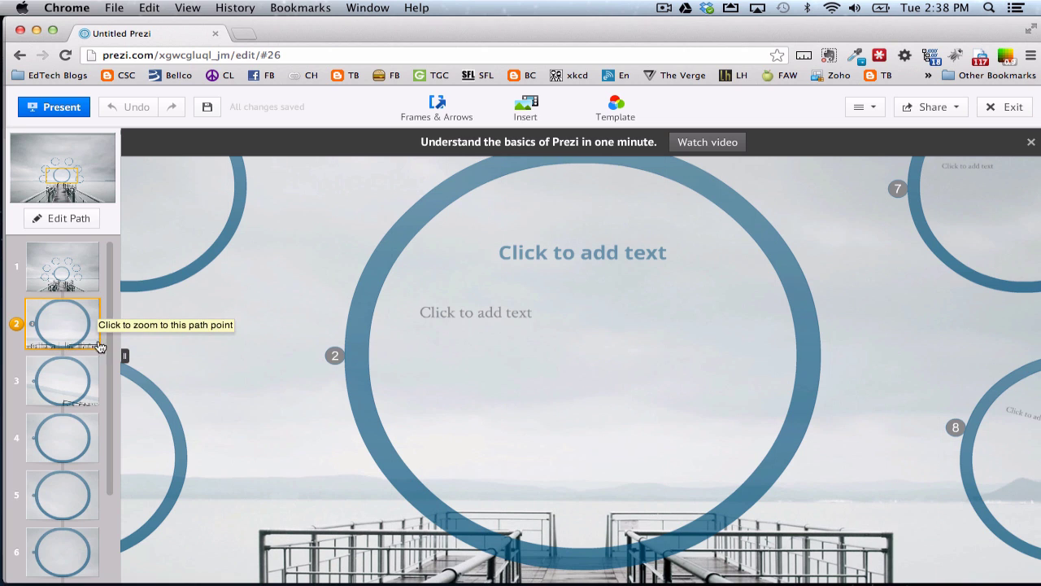
Step: Attach testaudio2 as the voice-over for path step 2 via Insert > Add Voice-over
left_click(535, 110)
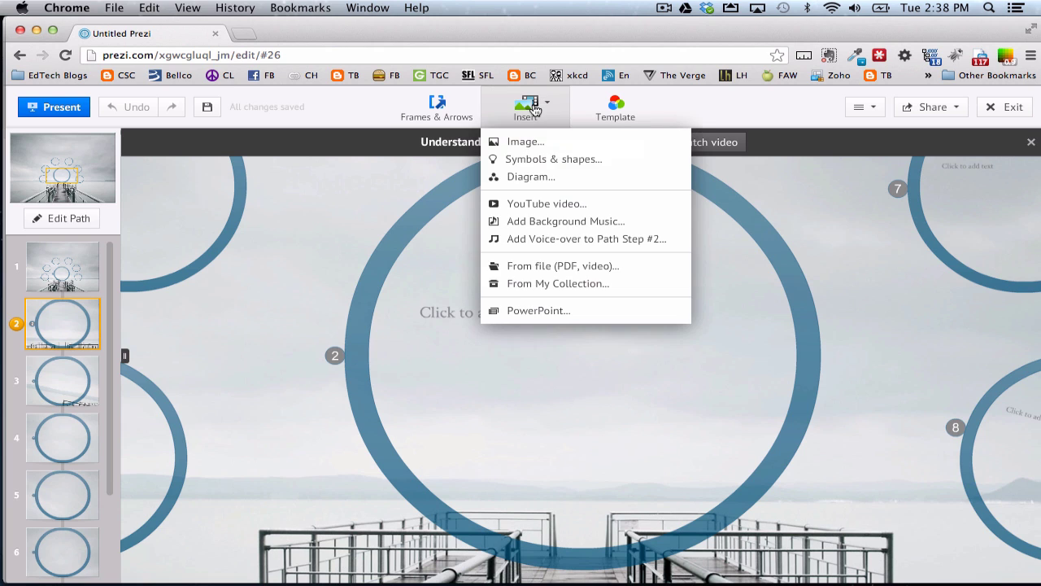
left_click(558, 242)
scroll(462, 164, "down", 2)
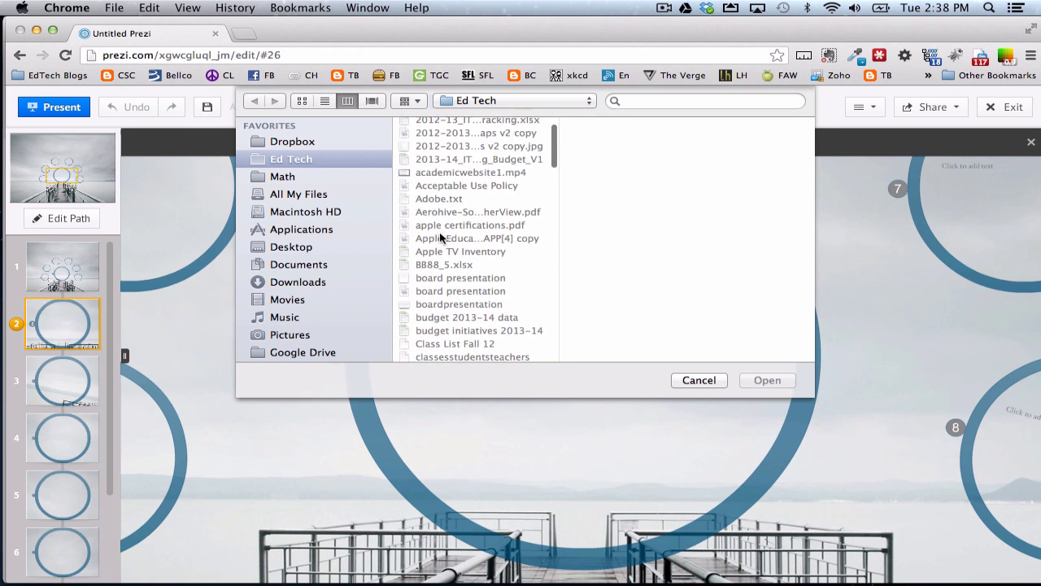
scroll(439, 235, "down", 15)
scroll(439, 237, "down", 10)
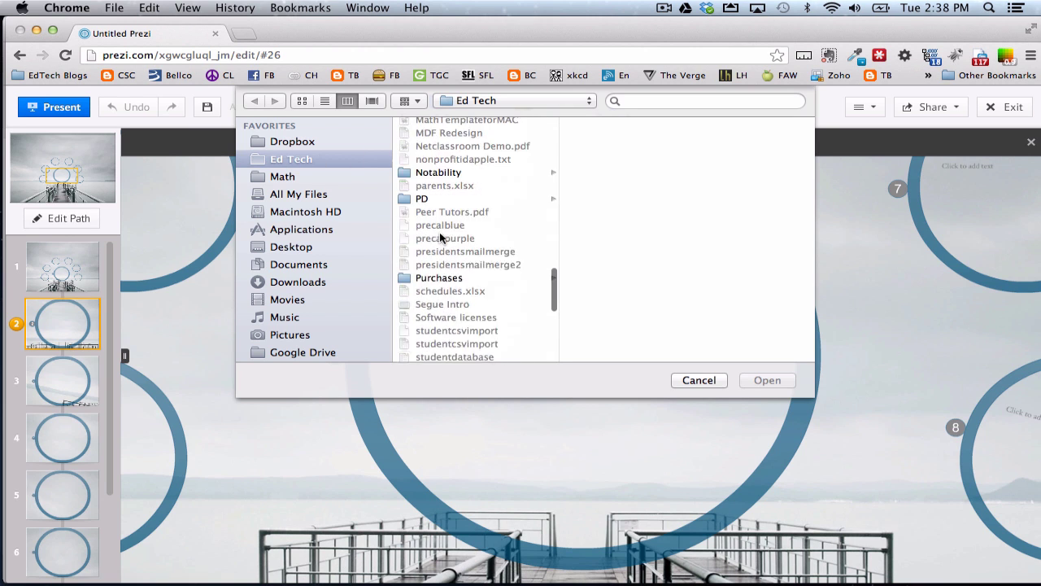
left_click(448, 311)
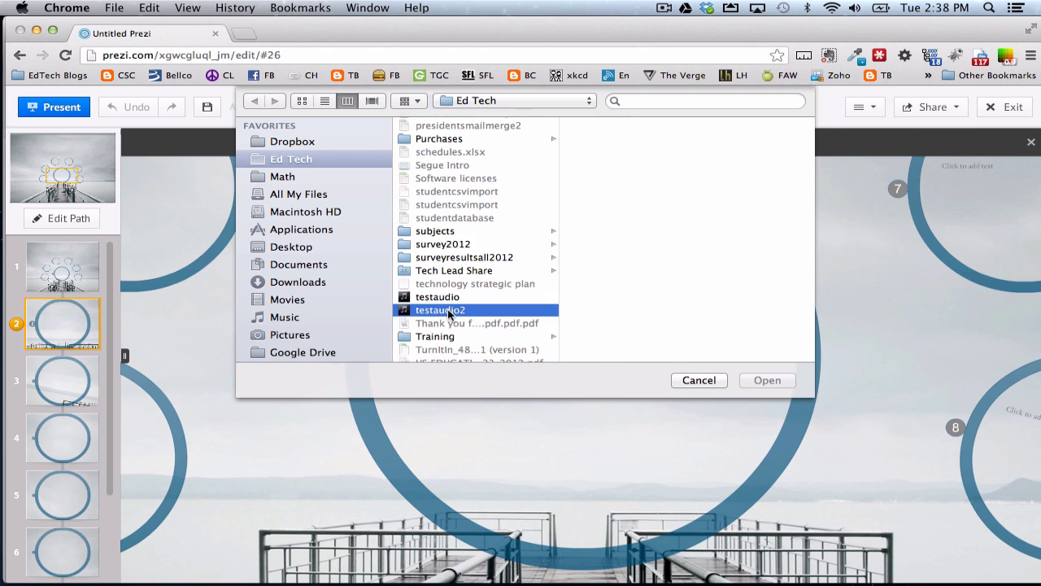
mouse_move(686, 185)
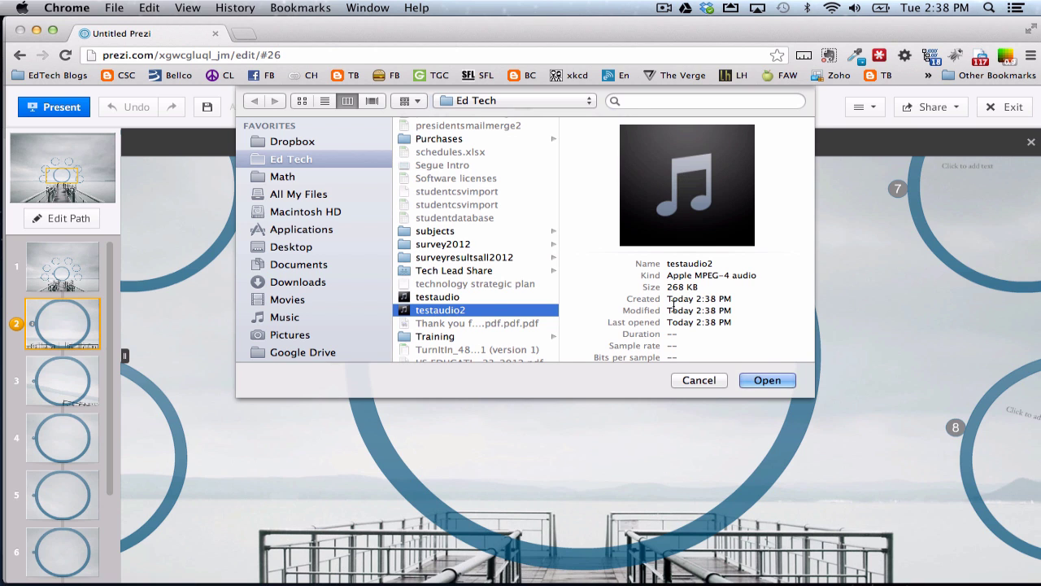
left_click(767, 381)
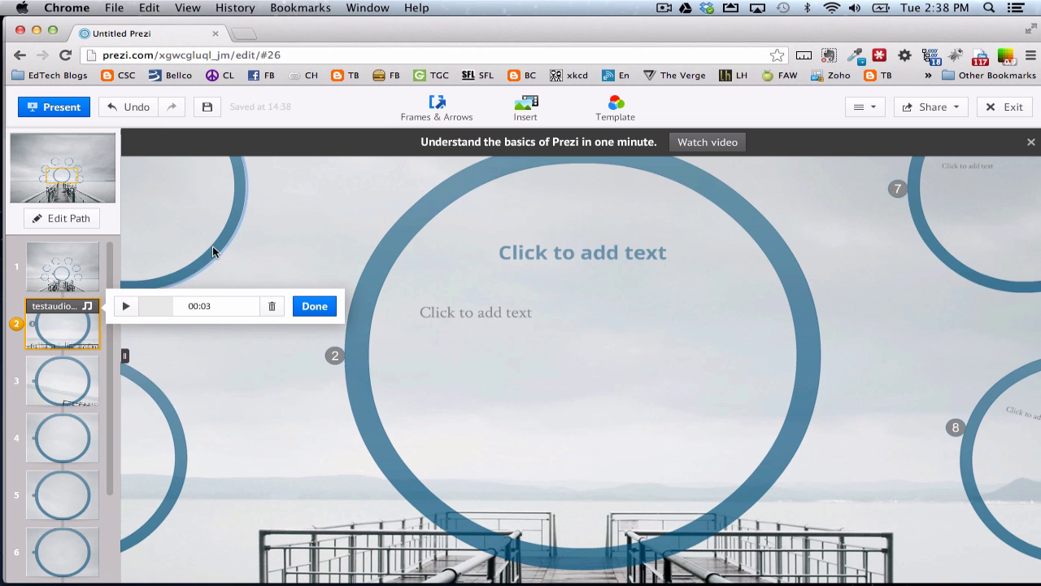
Step: Present the prezi full screen from step 1, advance to step 2, then exit full screen
left_click(81, 270)
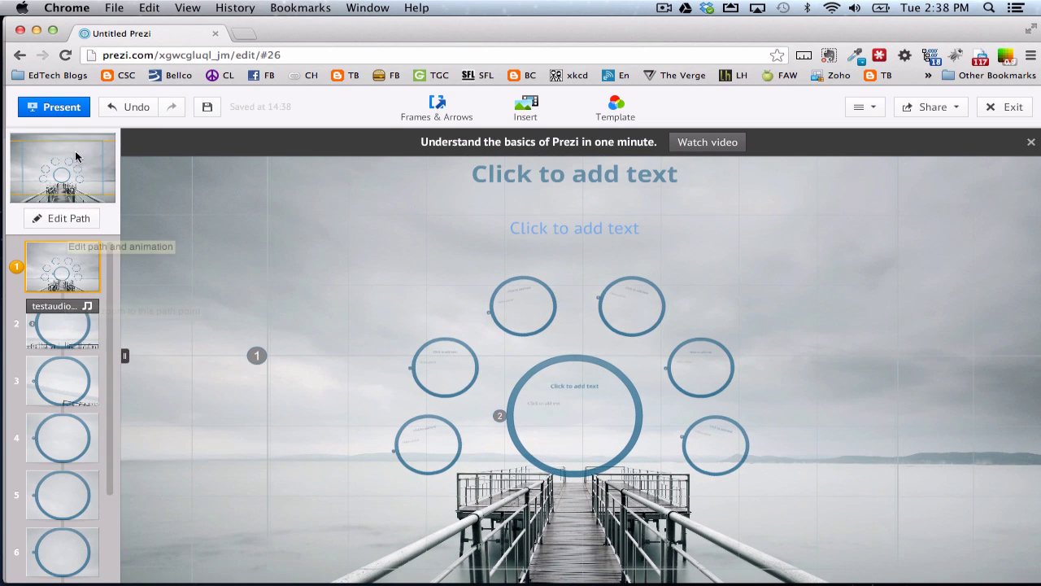
left_click(62, 108)
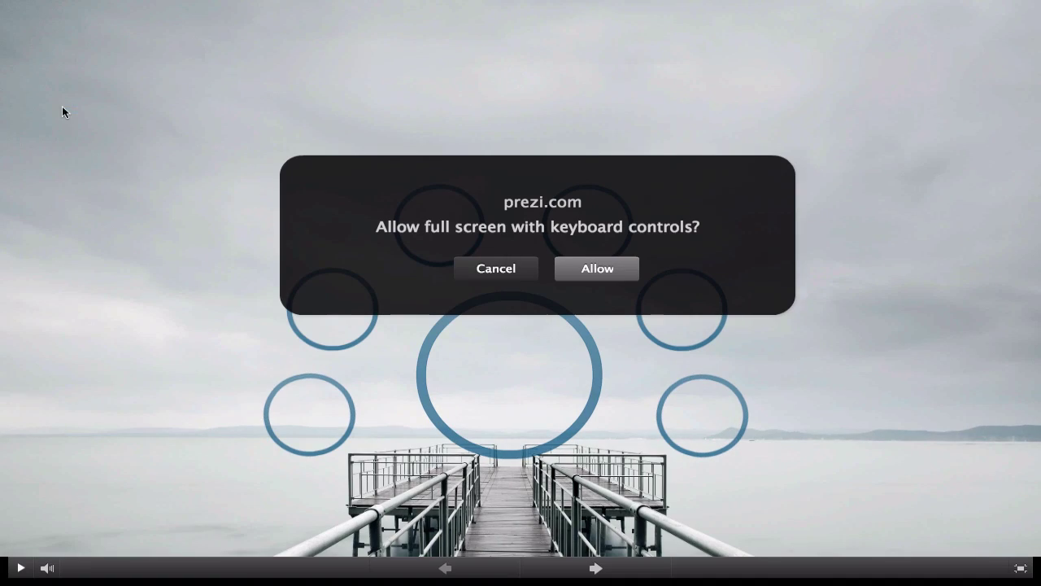
left_click(593, 271)
key("Right")
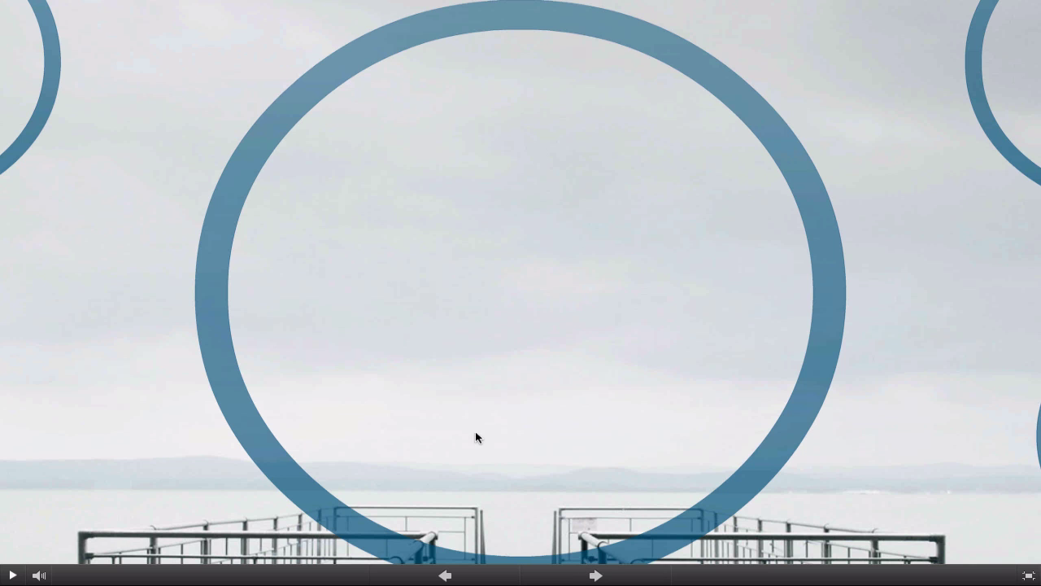
left_click(1024, 575)
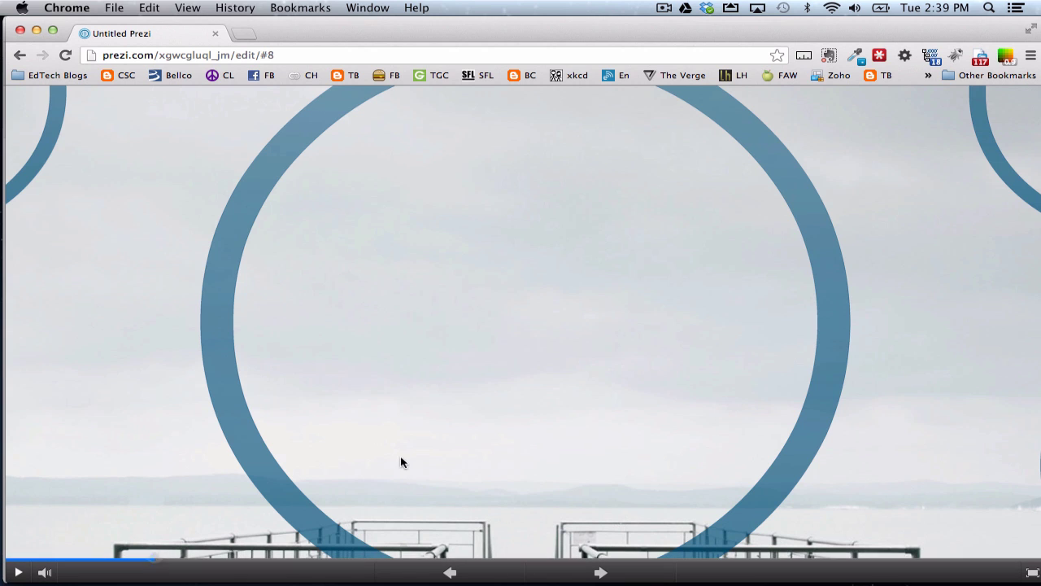
Step: Leave presentation mode with Esc and show the step 1 overview in the editor
key("Escape")
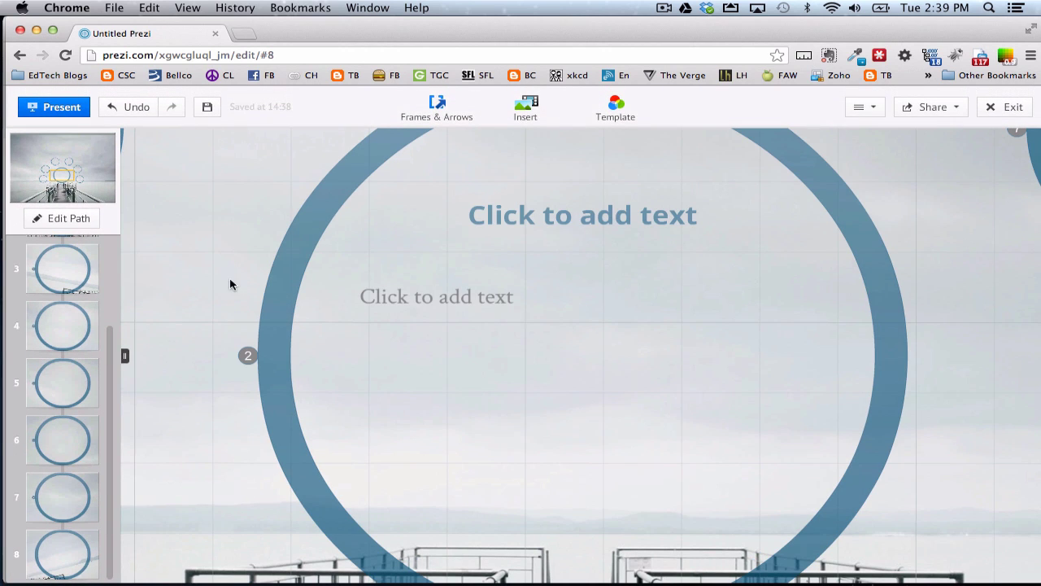
scroll(63, 340, "up", 3)
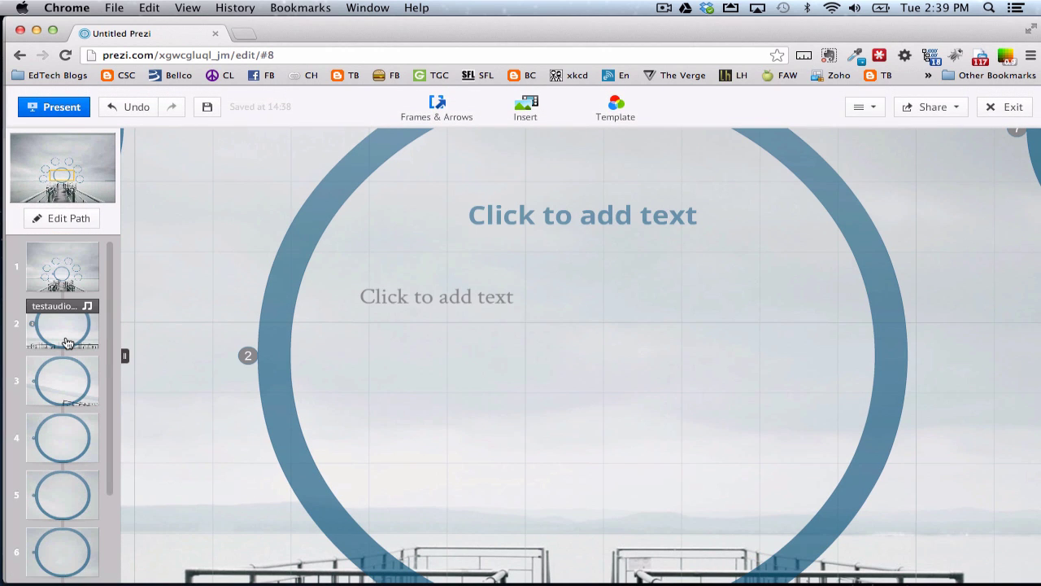
left_click(73, 265)
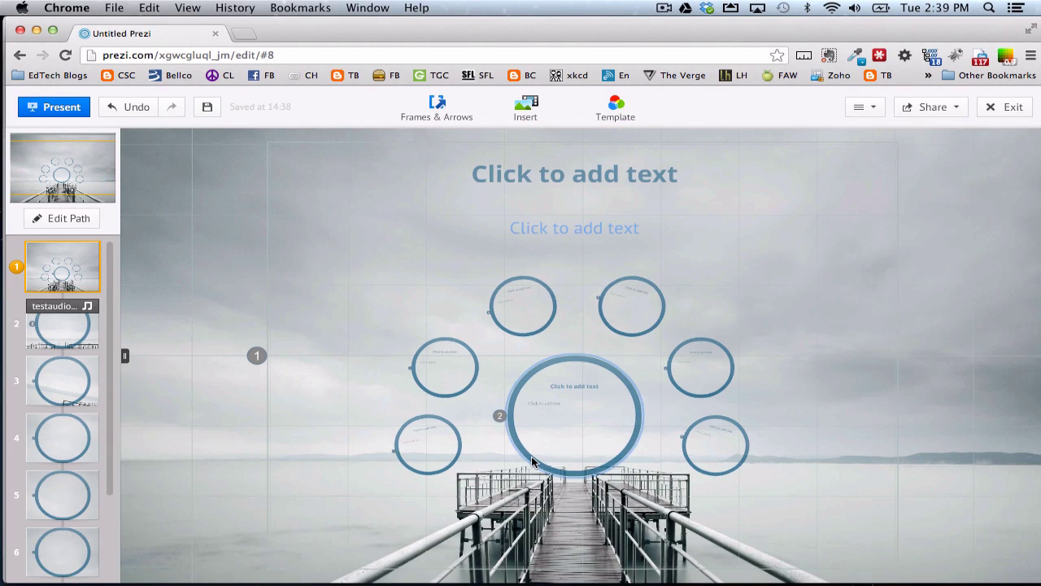